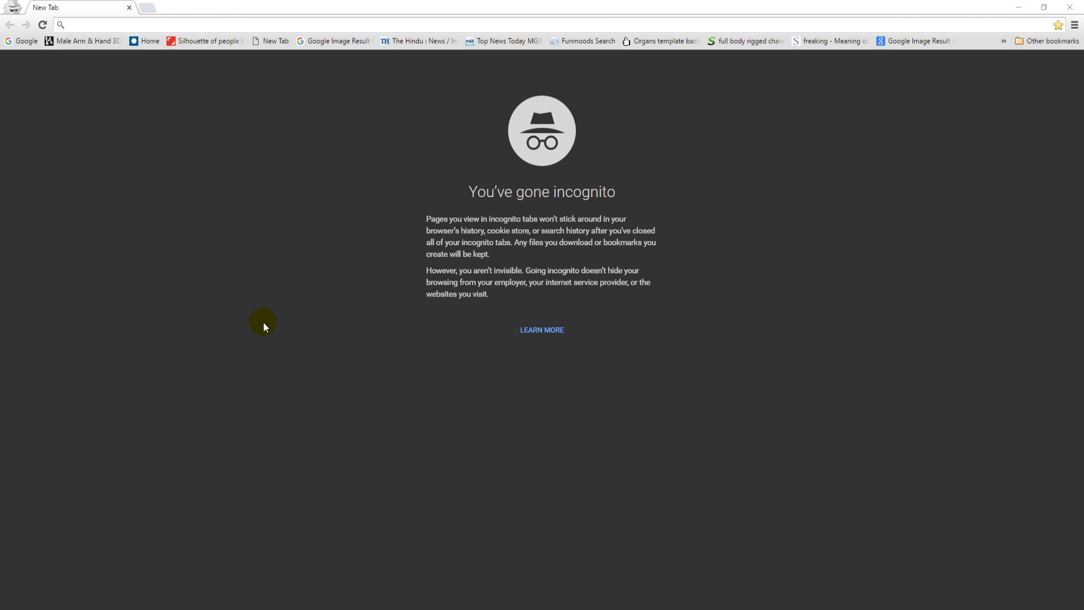
Step: Load alldesigncreative.com in the incognito tab using the address bar's autocomplete suggestion
left_click(83, 25)
type("al")
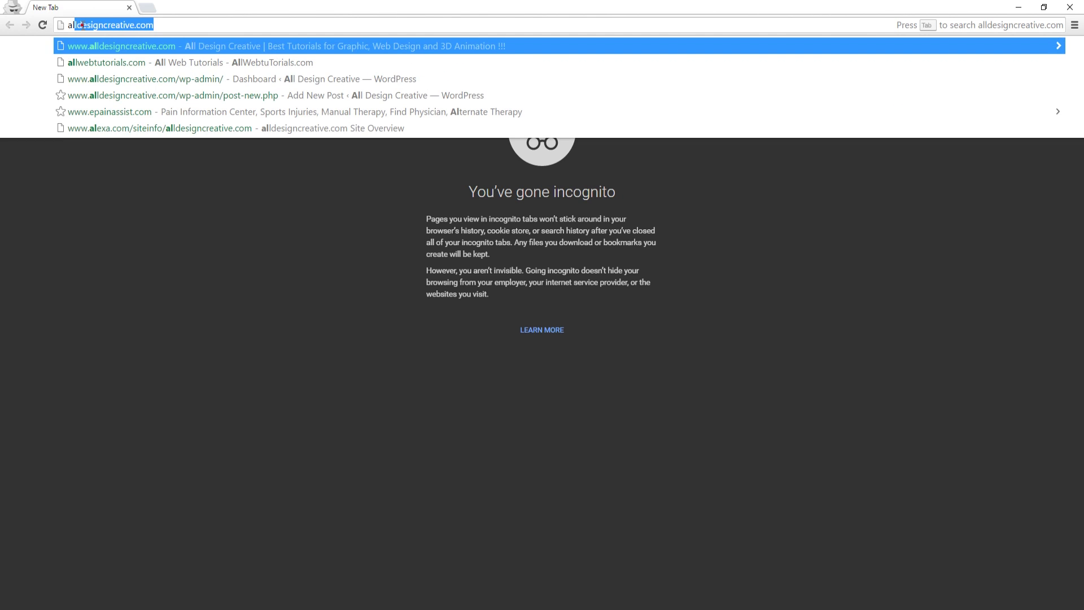
left_click(82, 24)
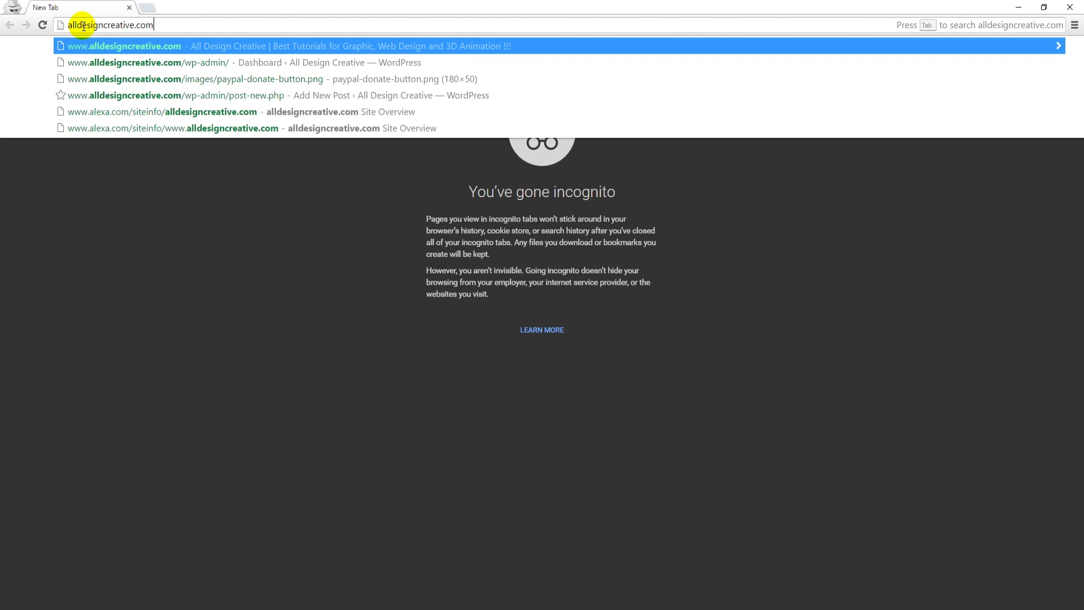
triple_click(164, 25)
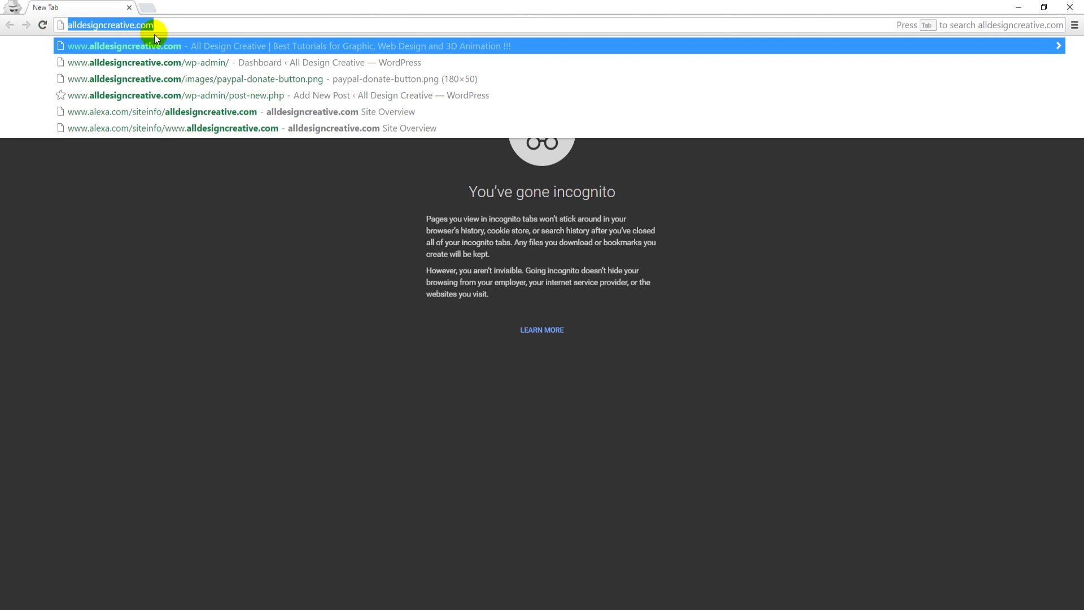
key("Return")
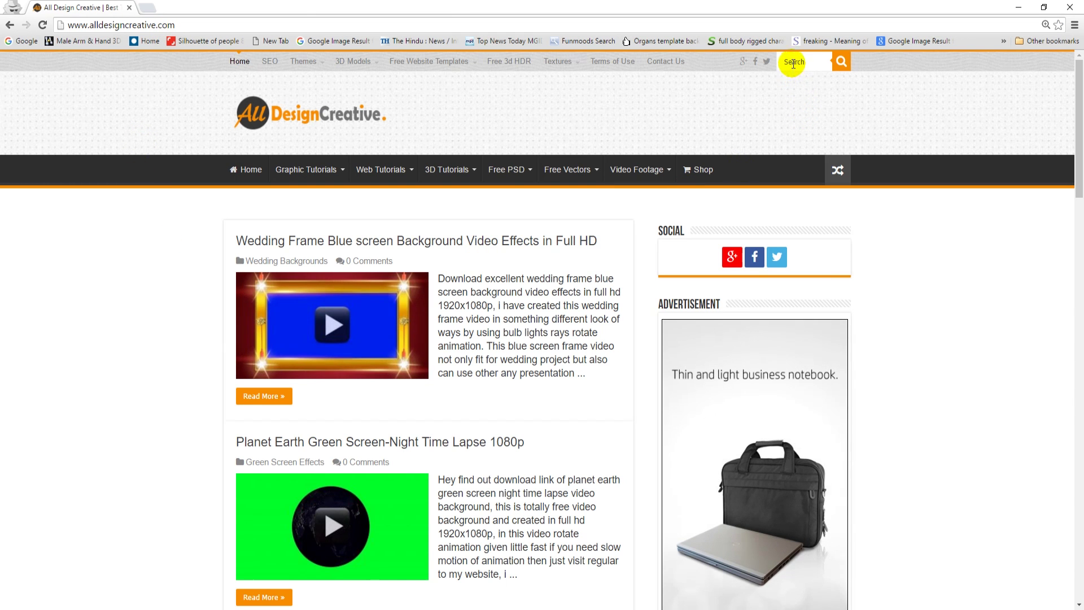
Step: Search the site for 'realistic metal' and open the Realistic Metal Text Effect tutorial
left_click(793, 64)
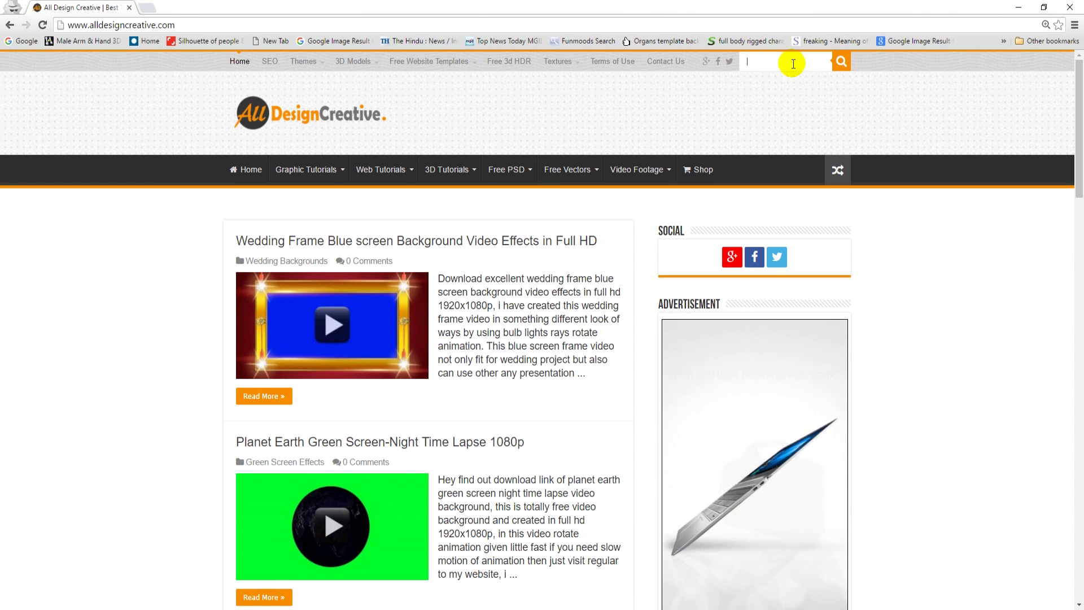
type("realistic m")
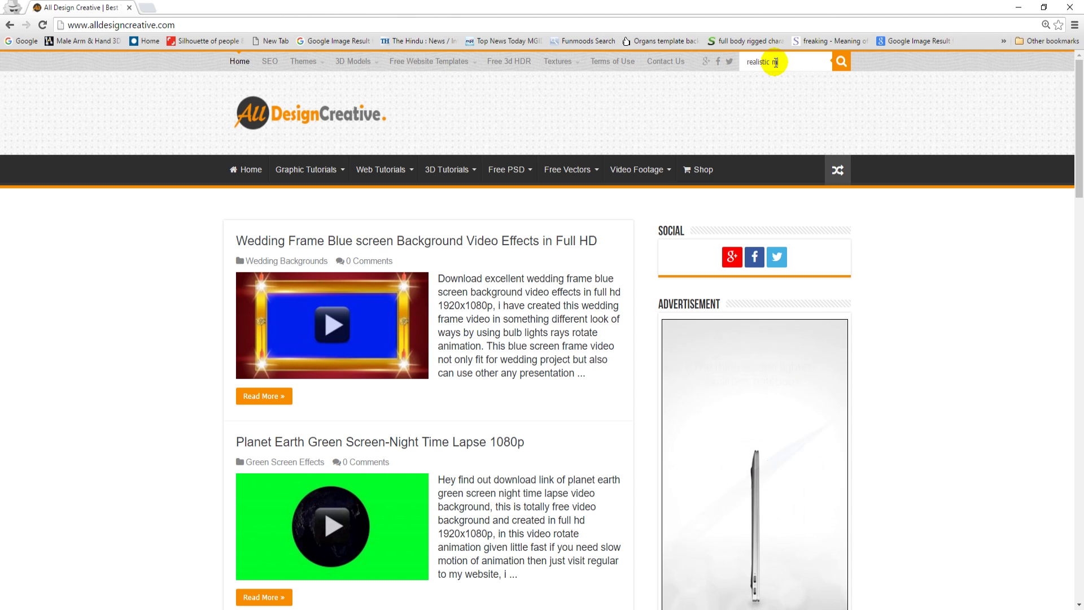
type("etal")
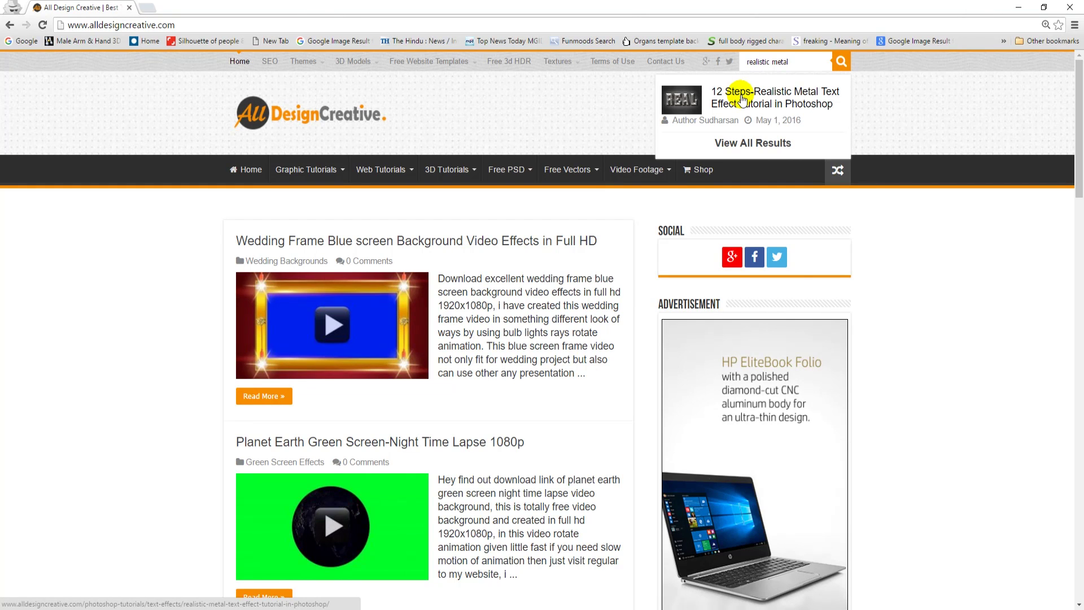
left_click(742, 100)
mouse_move(637, 169)
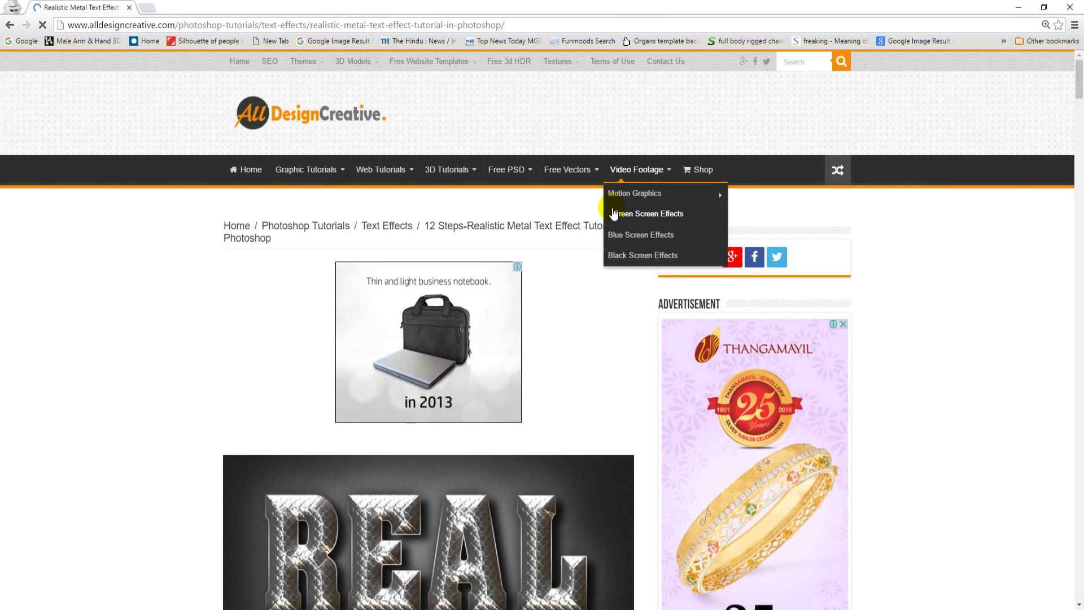
Step: Scroll through the tutorial article down to the Download PSD File Here button
scroll(610, 220, "down", 2)
scroll(590, 221, "down", 3)
scroll(588, 222, "down", 2)
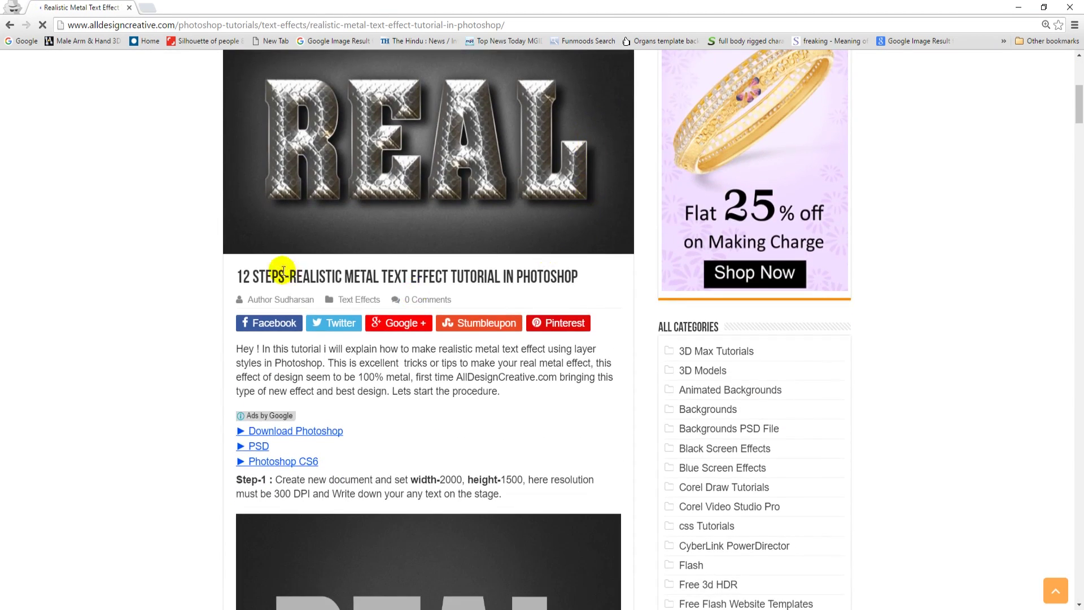
left_click_drag(237, 276, 578, 276)
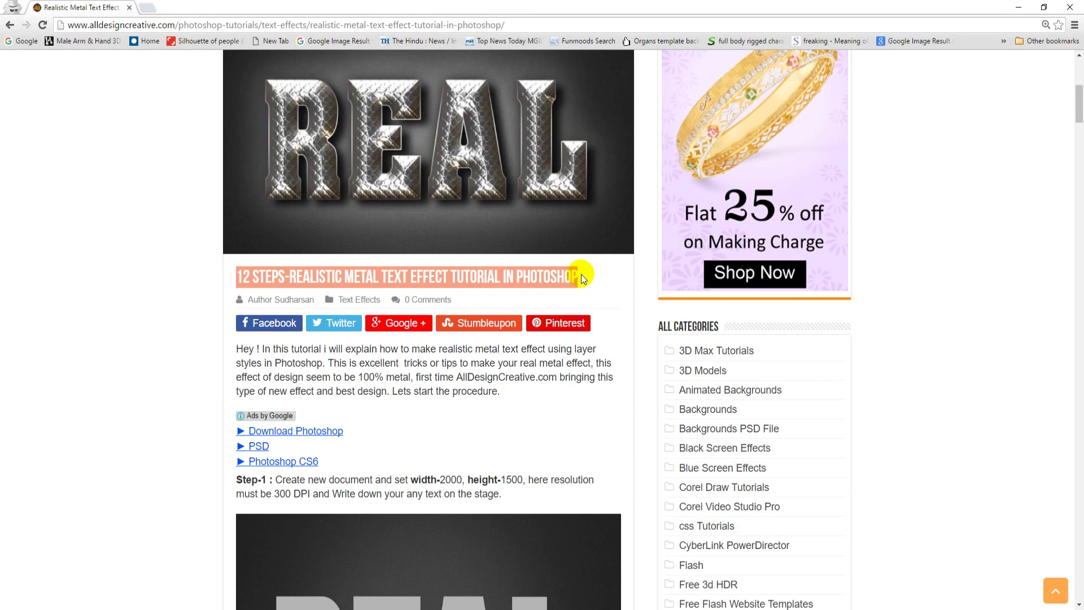
scroll(414, 350, "down", 5)
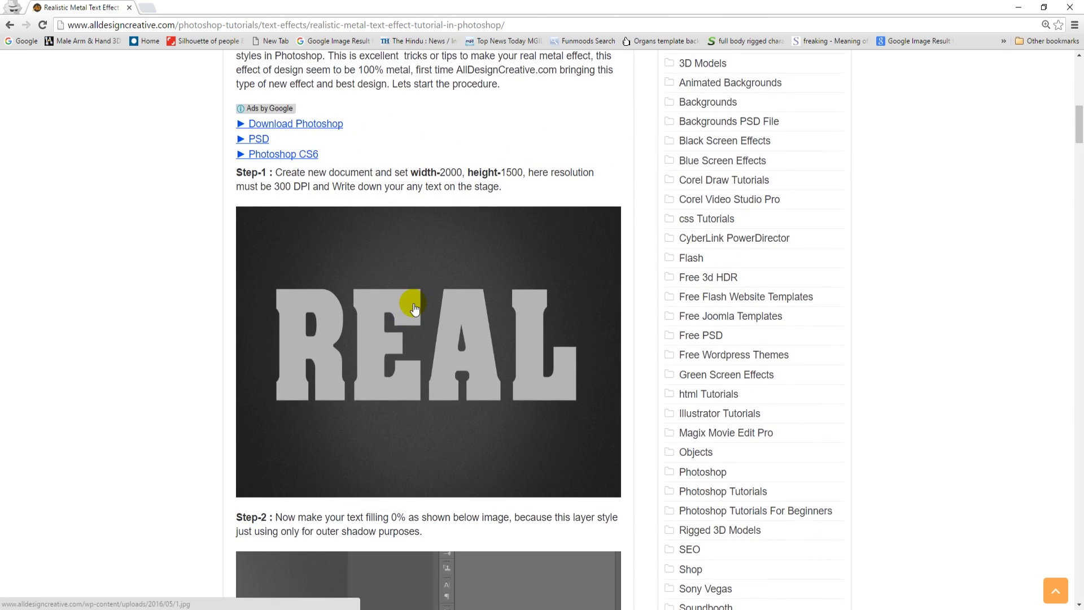
scroll(412, 316, "down", 4)
scroll(416, 302, "down", 5)
scroll(414, 302, "down", 3)
scroll(414, 302, "down", 5)
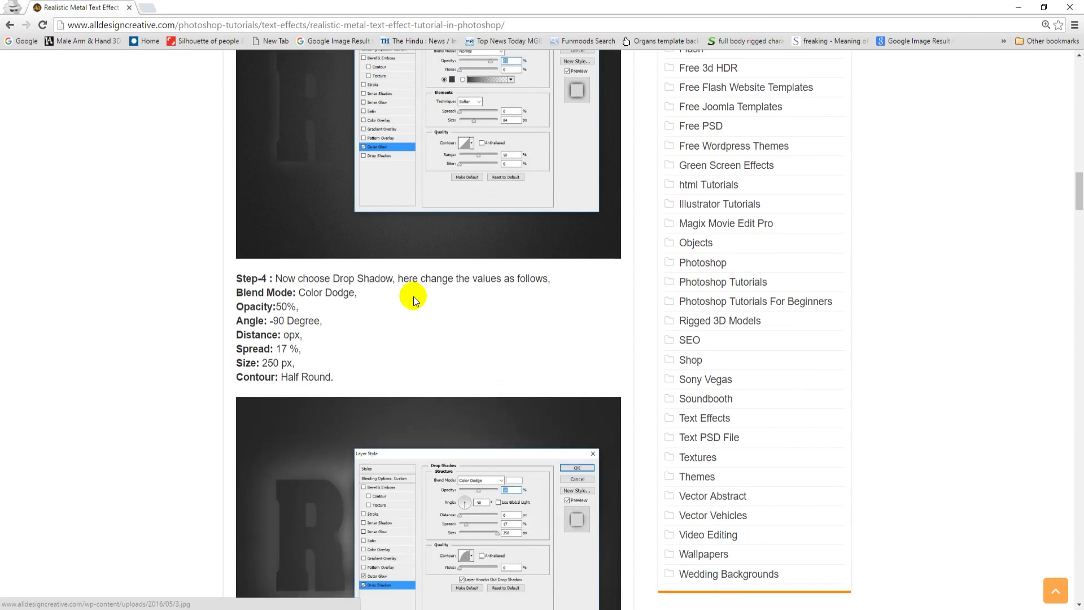
scroll(414, 302, "down", 6)
scroll(413, 300, "down", 5)
scroll(413, 296, "down", 4)
scroll(414, 296, "down", 4)
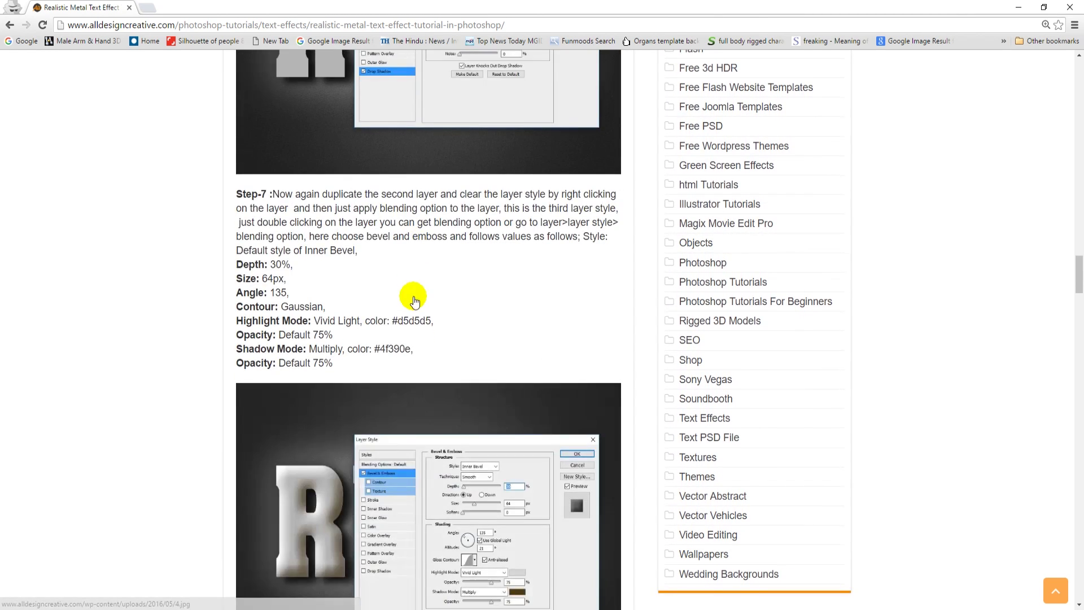
scroll(414, 296, "down", 4)
scroll(414, 296, "down", 4)
scroll(415, 296, "down", 4)
scroll(414, 296, "down", 4)
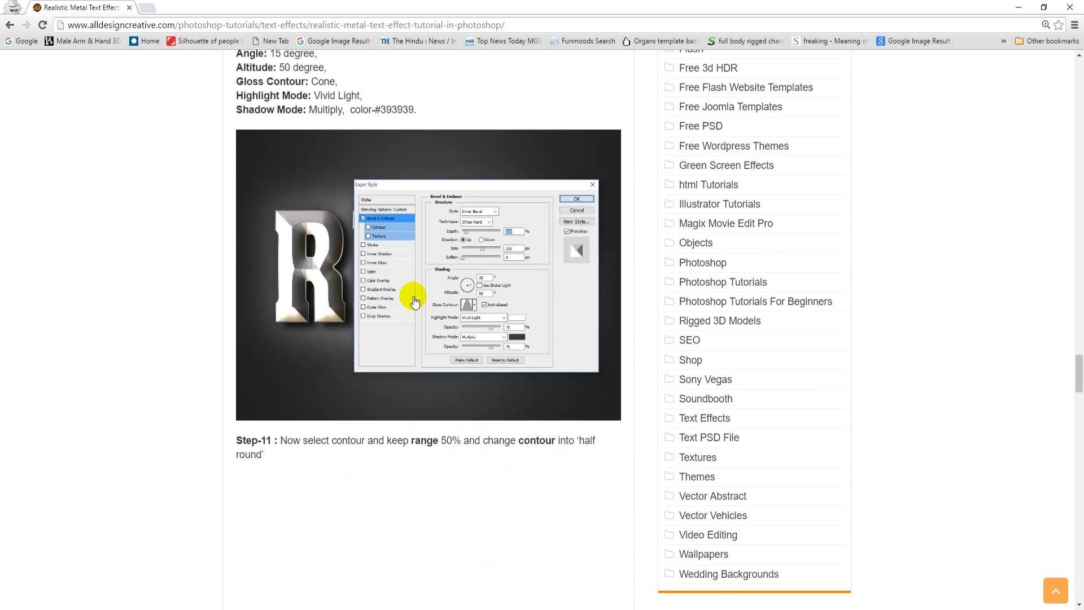
scroll(414, 298, "down", 2)
scroll(414, 301, "down", 3)
scroll(414, 301, "down", 5)
scroll(414, 301, "down", 2)
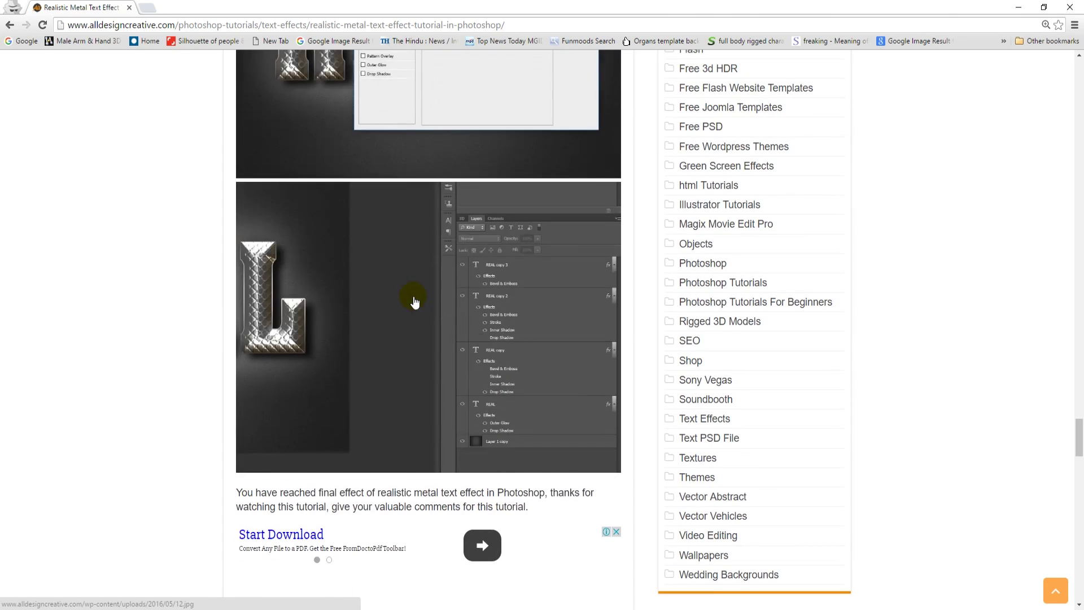
scroll(414, 301, "down", 3)
scroll(414, 301, "down", 4)
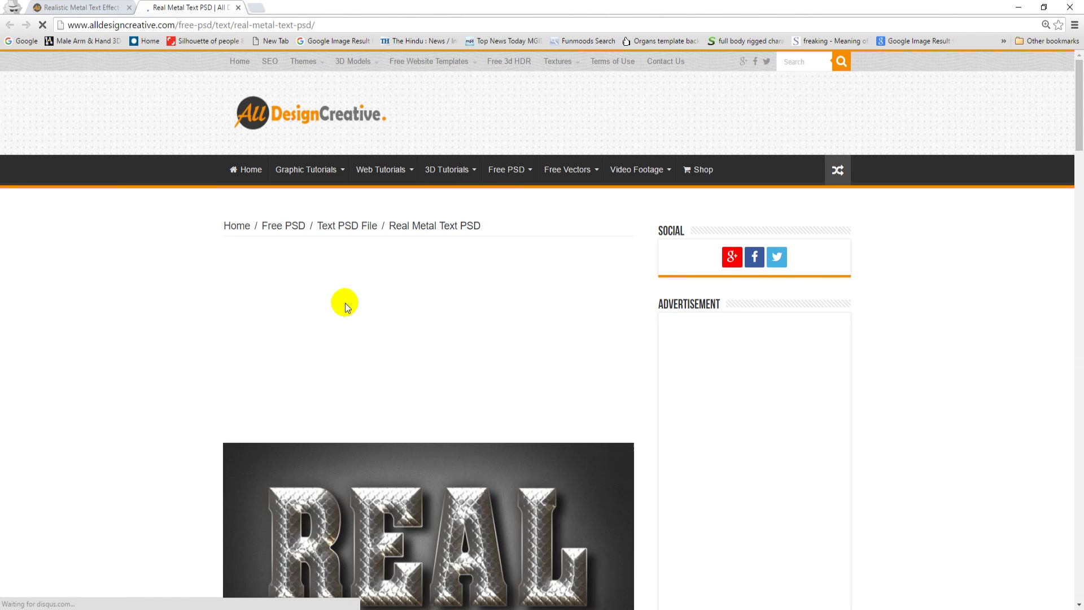
Step: Download real-metal-text-psd.zip and reveal it in the Downloads folder in File Explorer
scroll(345, 303, "down", 2)
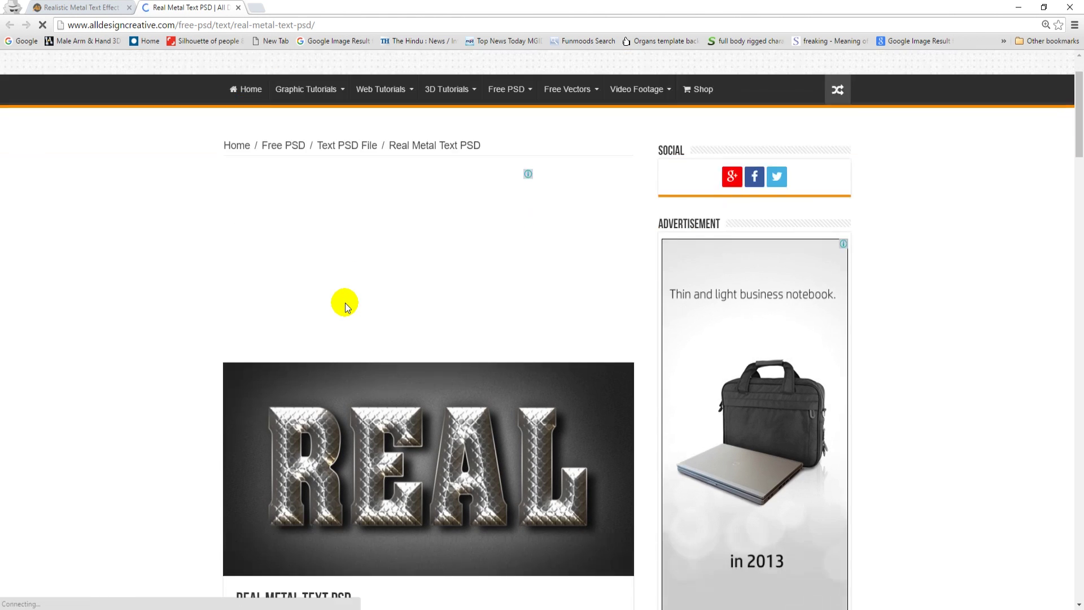
scroll(344, 302, "down", 2)
scroll(345, 303, "down", 4)
scroll(345, 303, "down", 1)
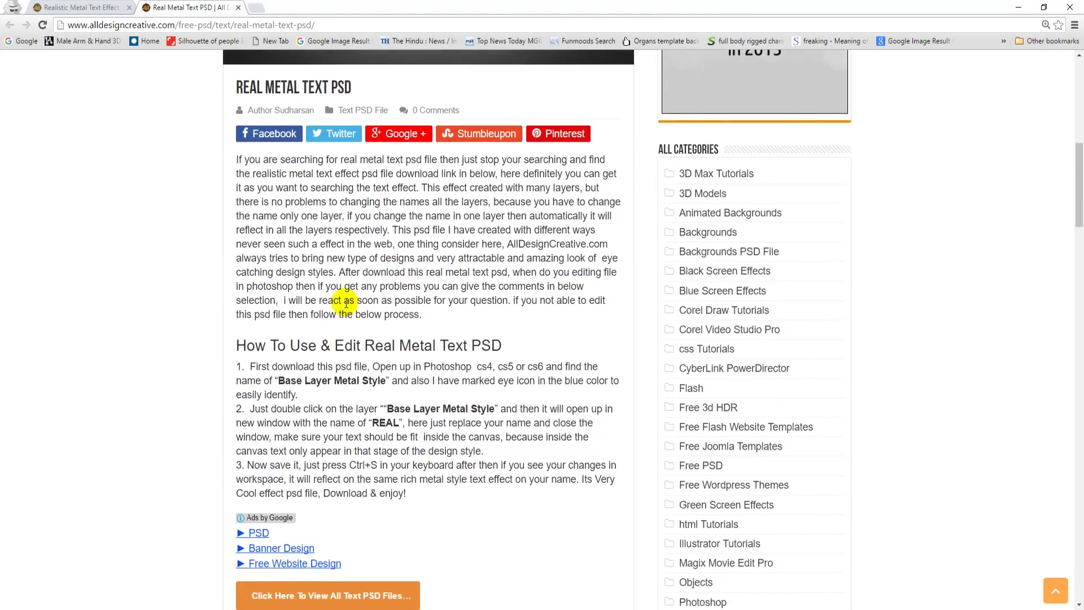
scroll(345, 303, "down", 4)
scroll(346, 305, "down", 1)
scroll(346, 308, "down", 2)
scroll(346, 305, "down", 4)
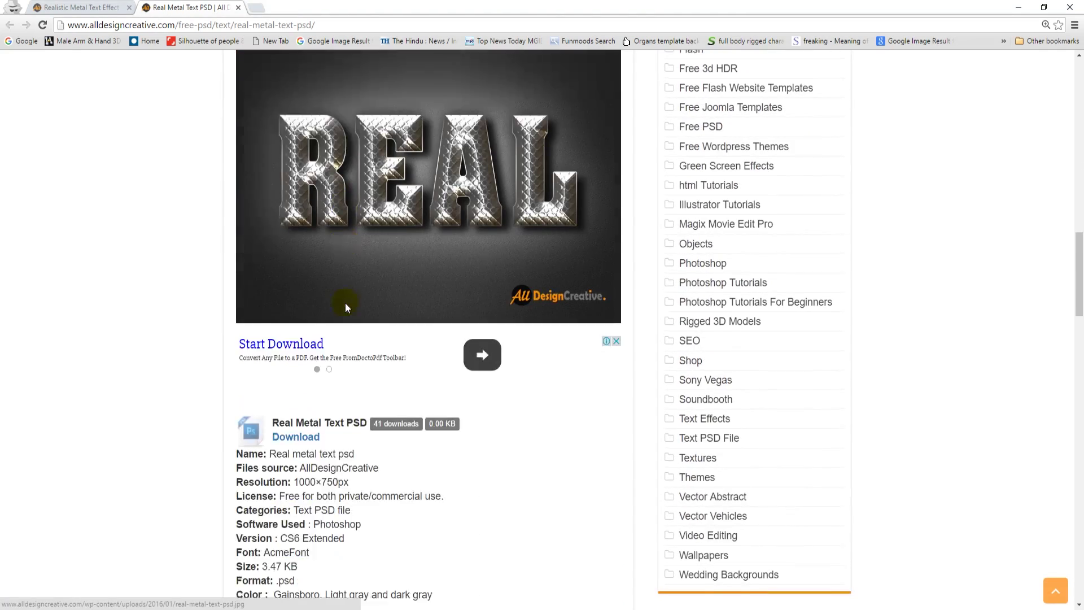
scroll(344, 302, "down", 1)
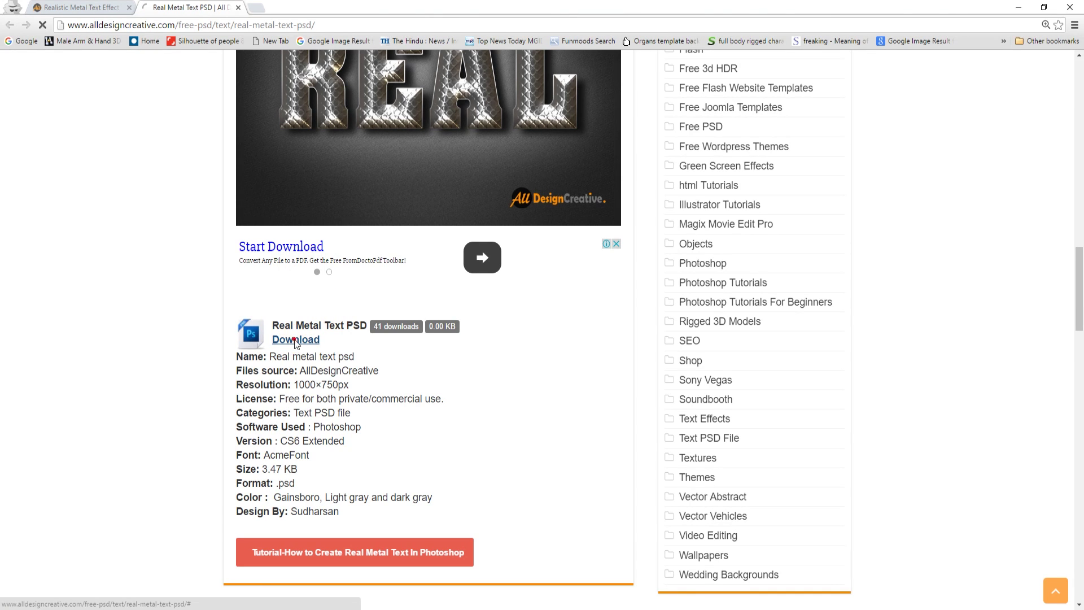
left_click(295, 342)
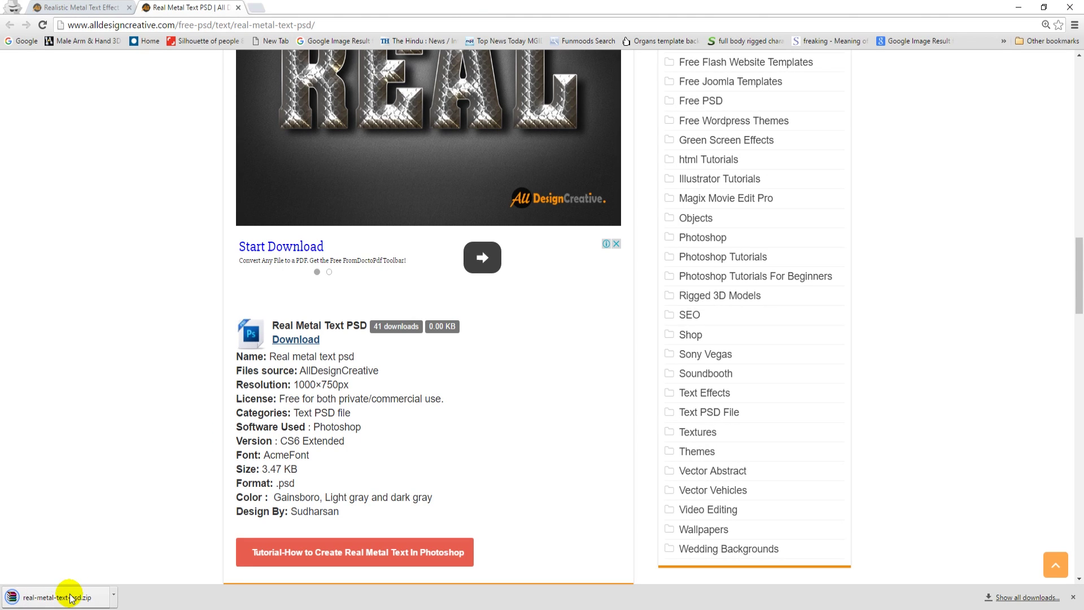
left_click(1027, 597)
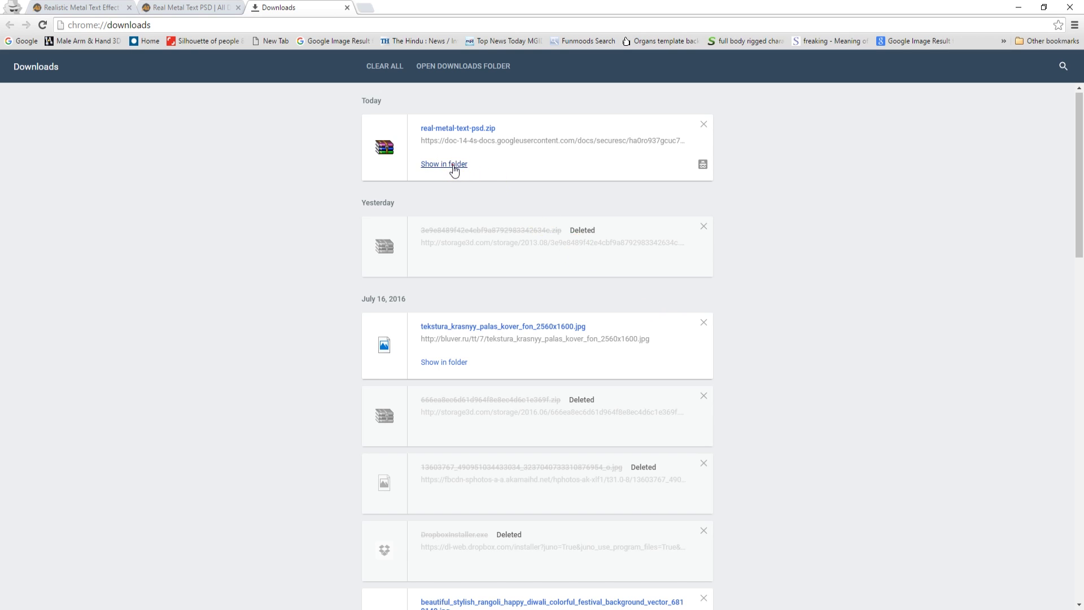
left_click(455, 167)
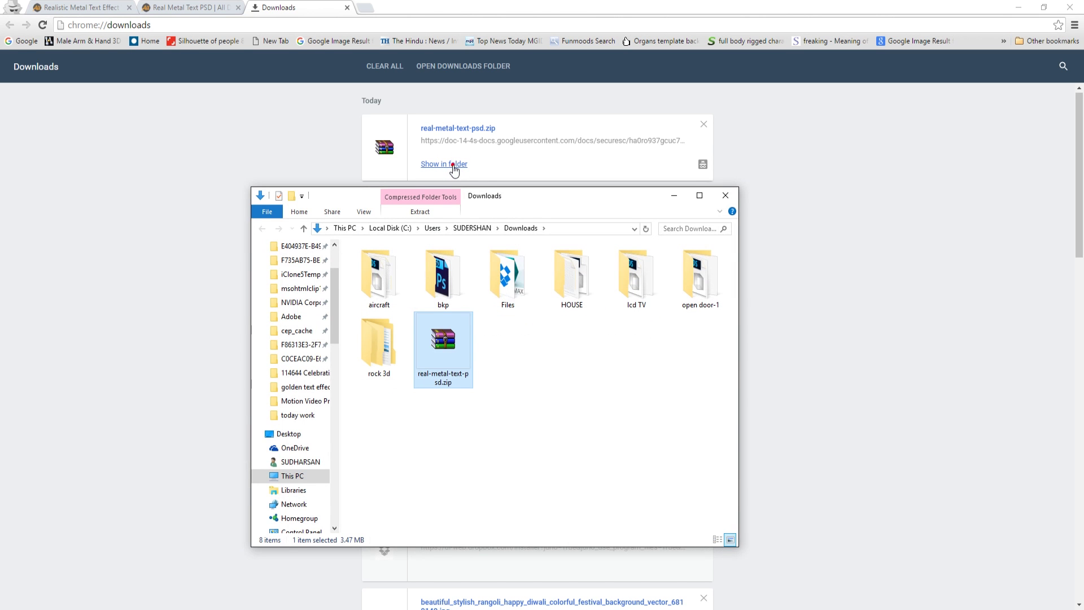
Step: Open the zip in WinRAR, dismiss the license reminder, and open real metal text psd.psd
double_click(446, 342)
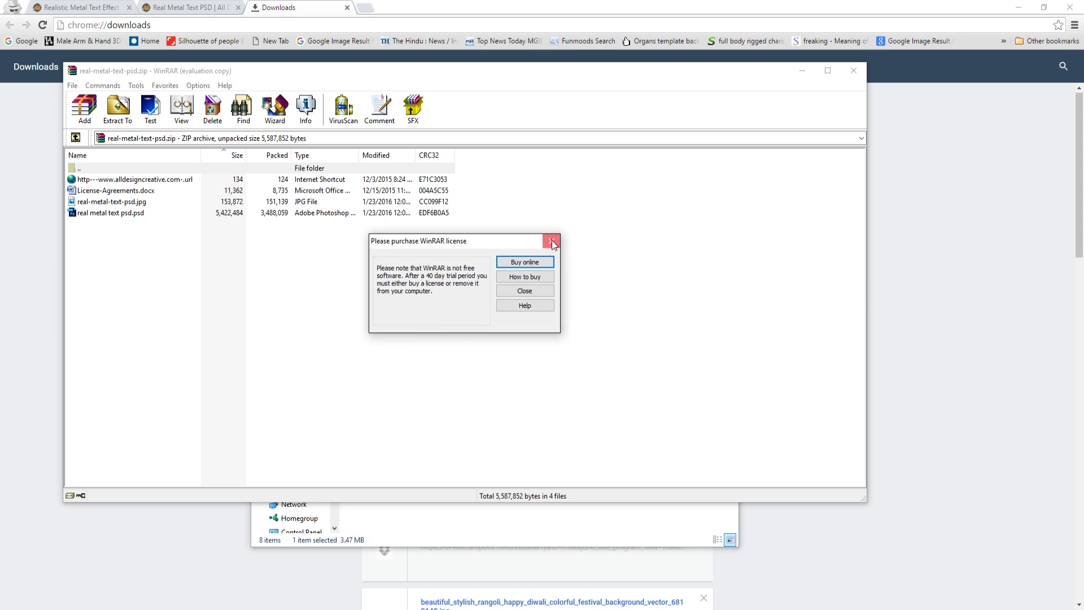
left_click(551, 242)
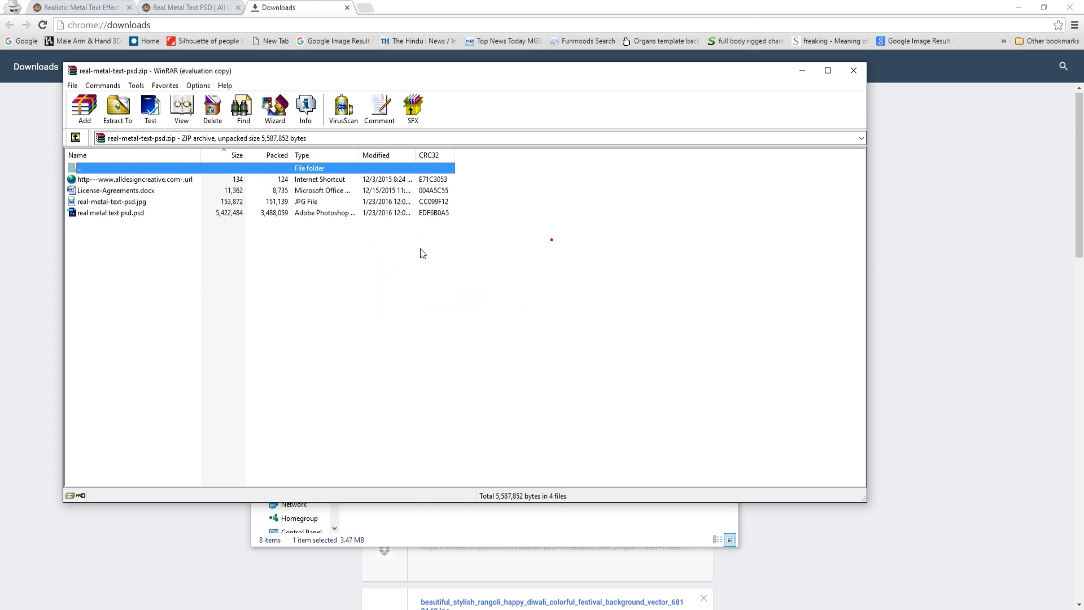
left_click(116, 213)
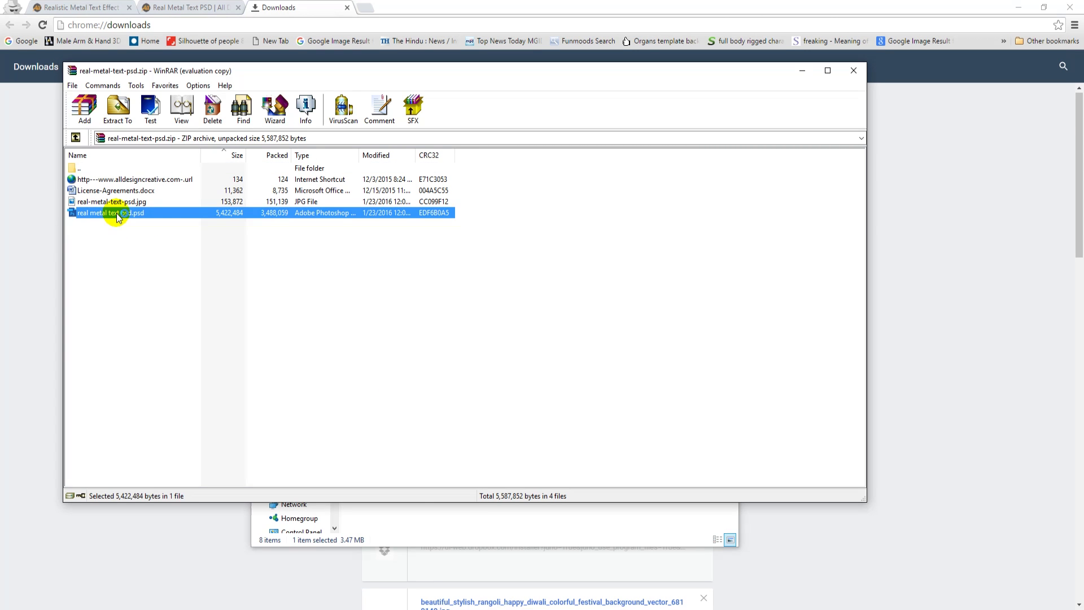
double_click(117, 212)
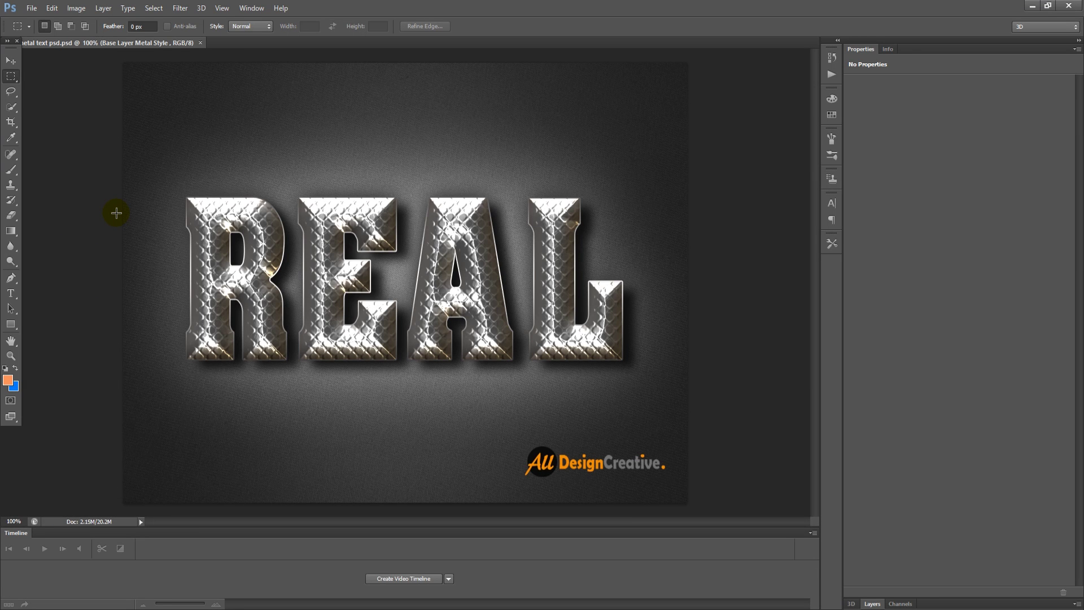
Step: Show the Layers panel and open the Base Layer Metal Style smart object's contents
left_click(11, 60)
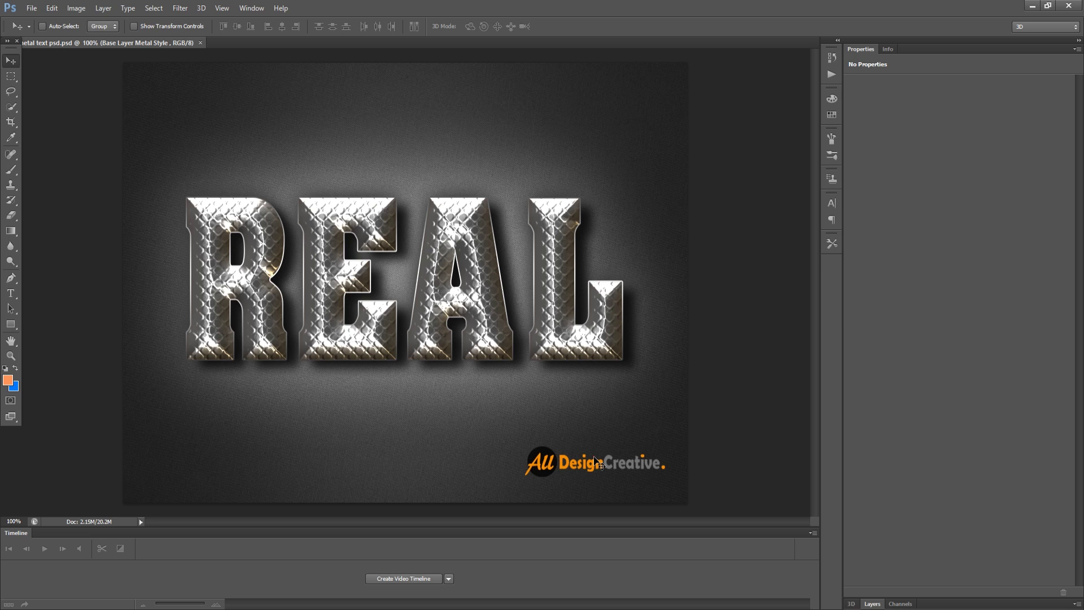
key("F7")
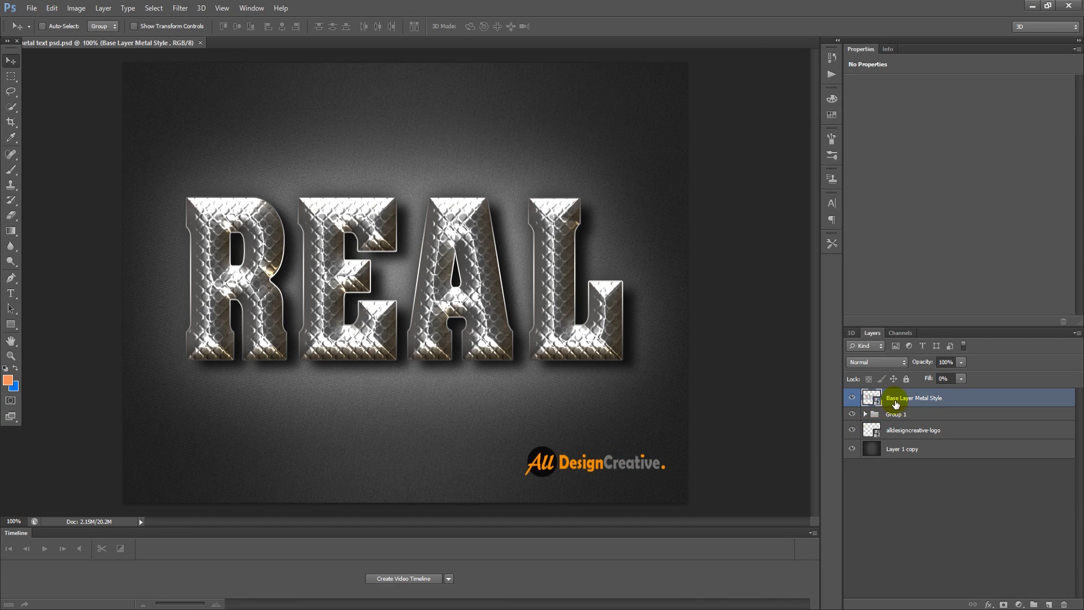
double_click(871, 398)
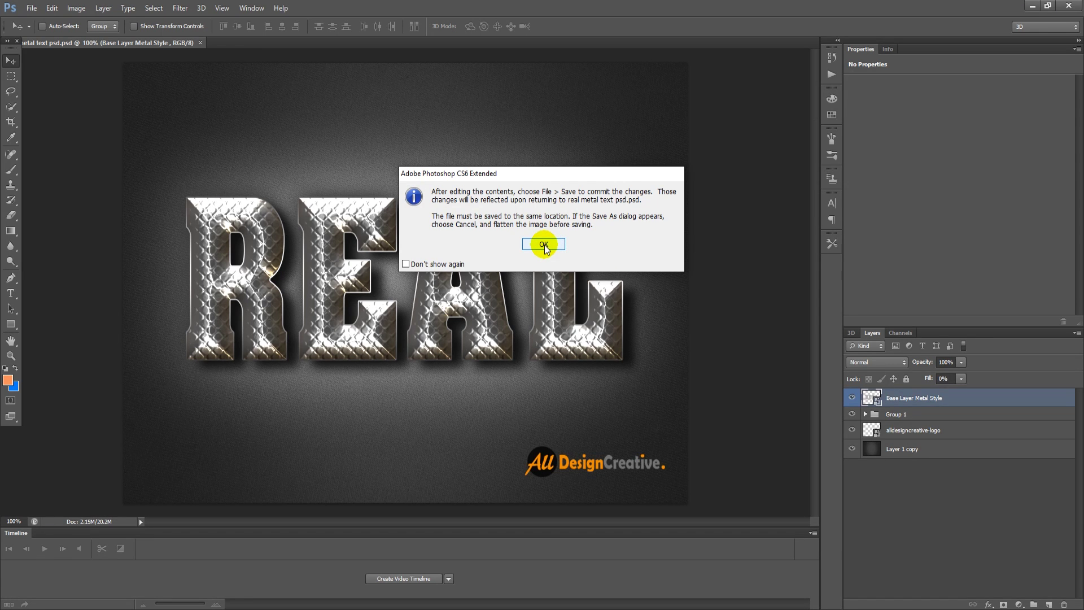
Step: Retype the smart object's REAL text as META and save the smart object file
left_click(543, 245)
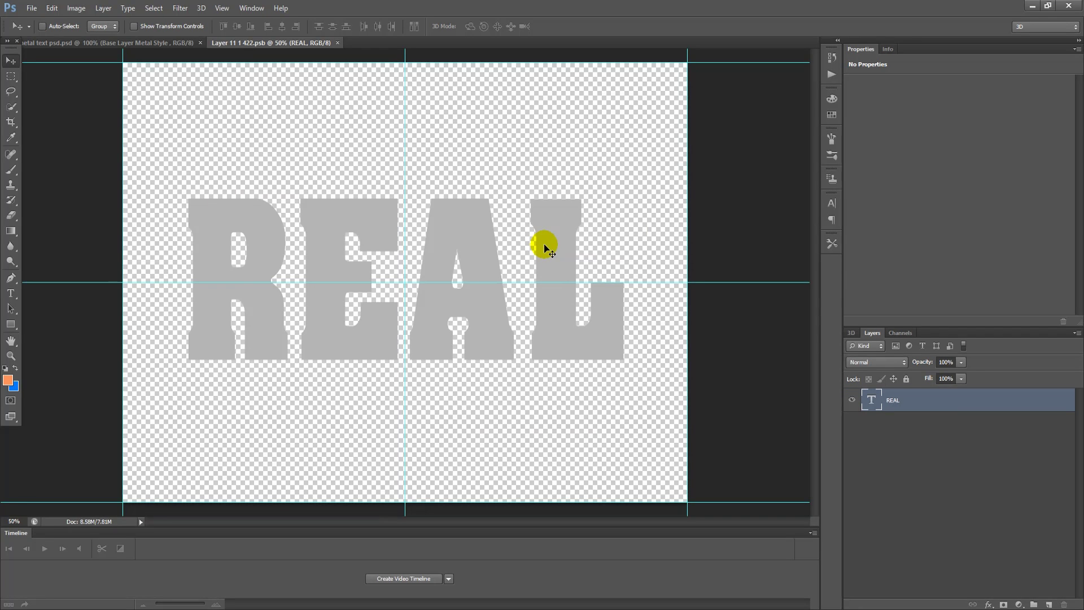
key("t")
left_click(541, 246)
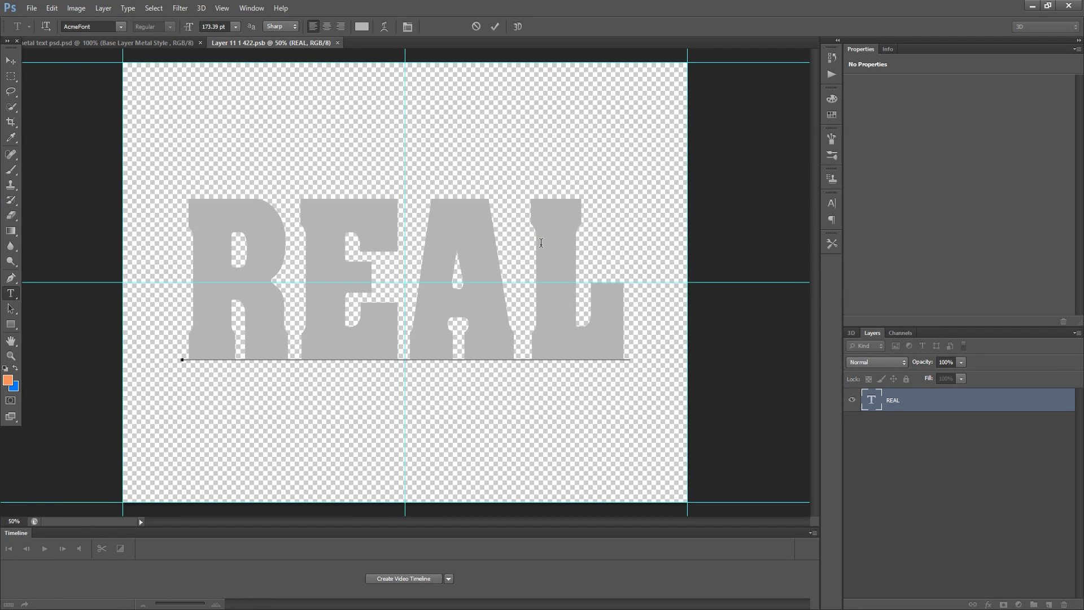
double_click(540, 247)
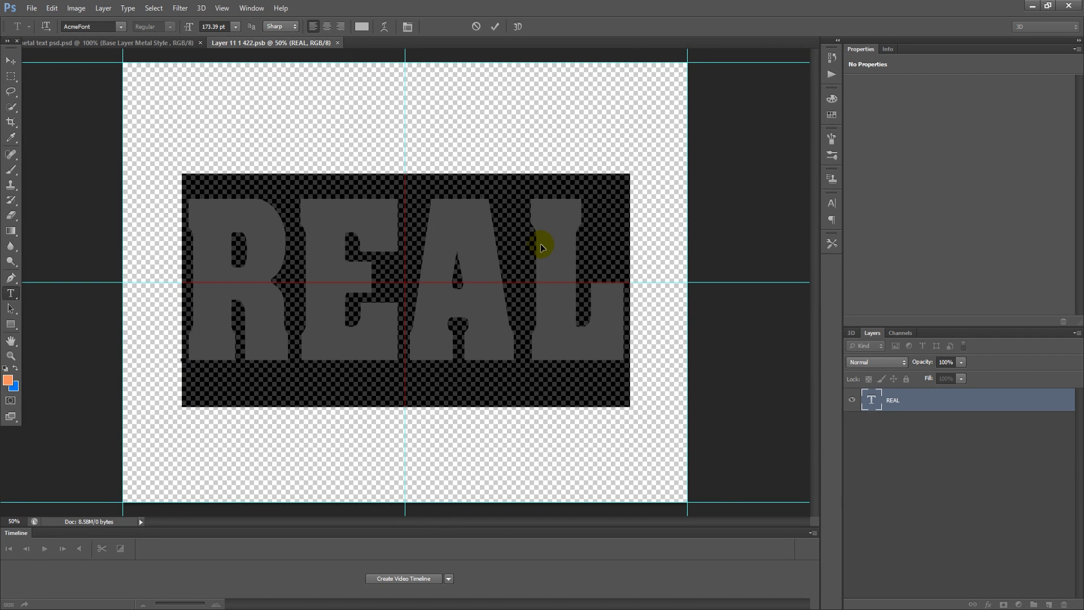
type("META")
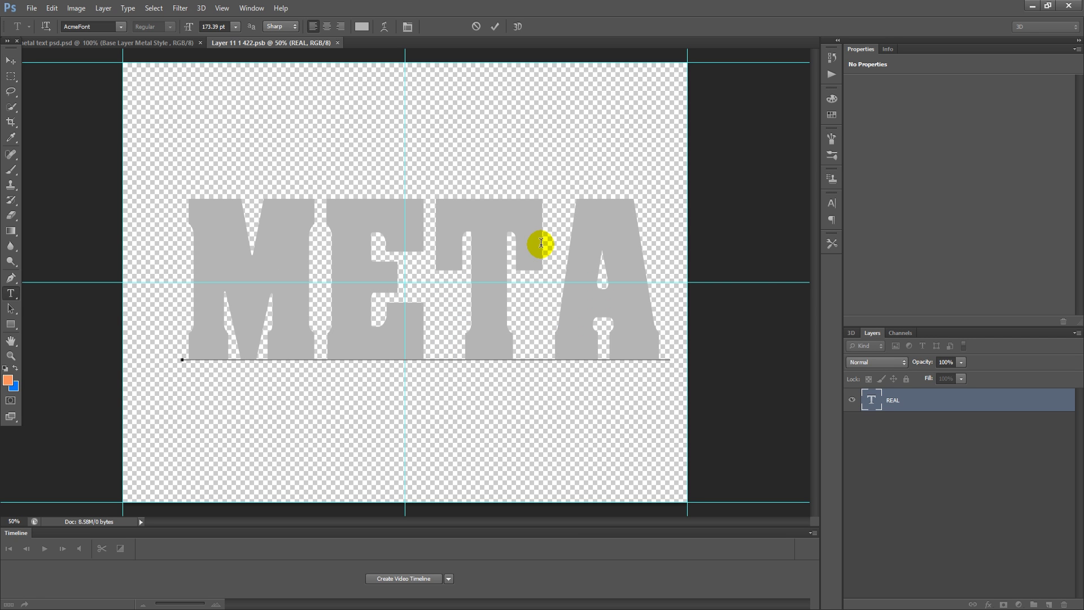
type("L")
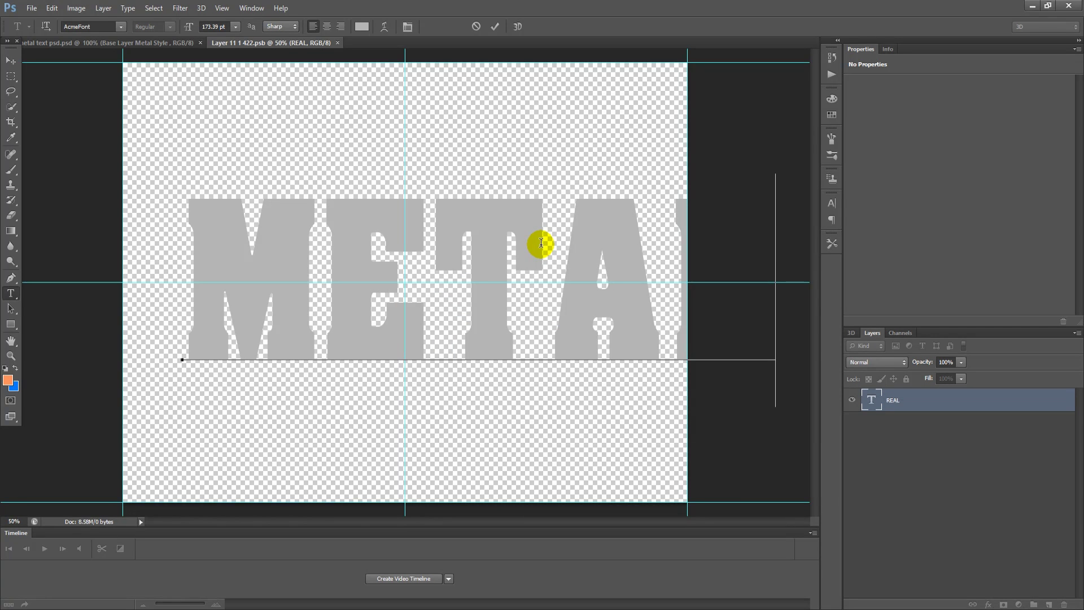
key("BackSpace")
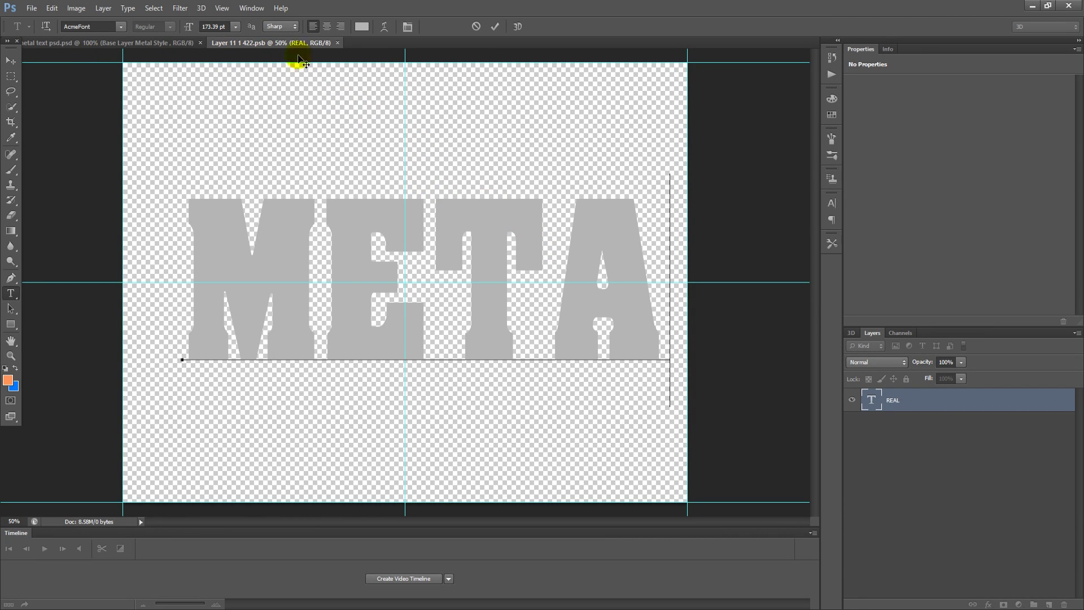
left_click(12, 60)
left_click(33, 75)
key("ctrl+s")
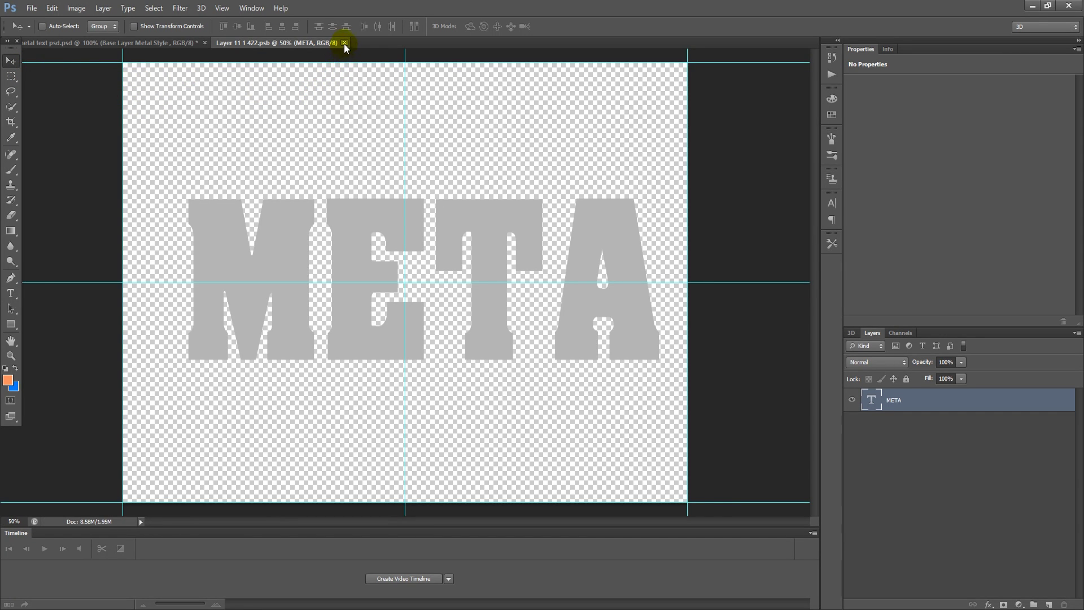
Step: Close the .psb document and reopen the Base Layer Metal Style smart object for editing
left_click(344, 43)
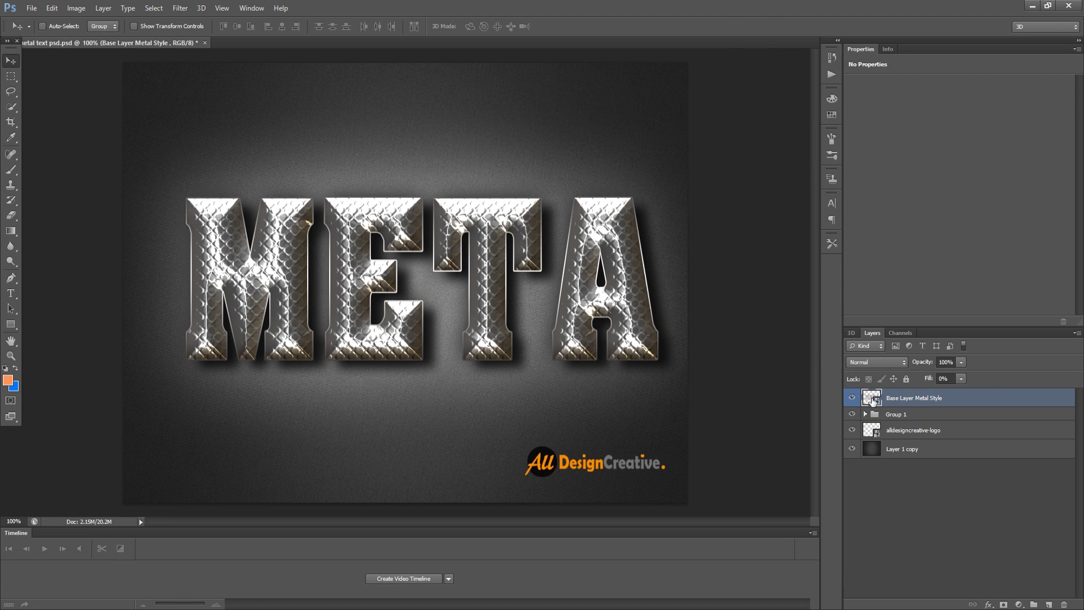
double_click(874, 400)
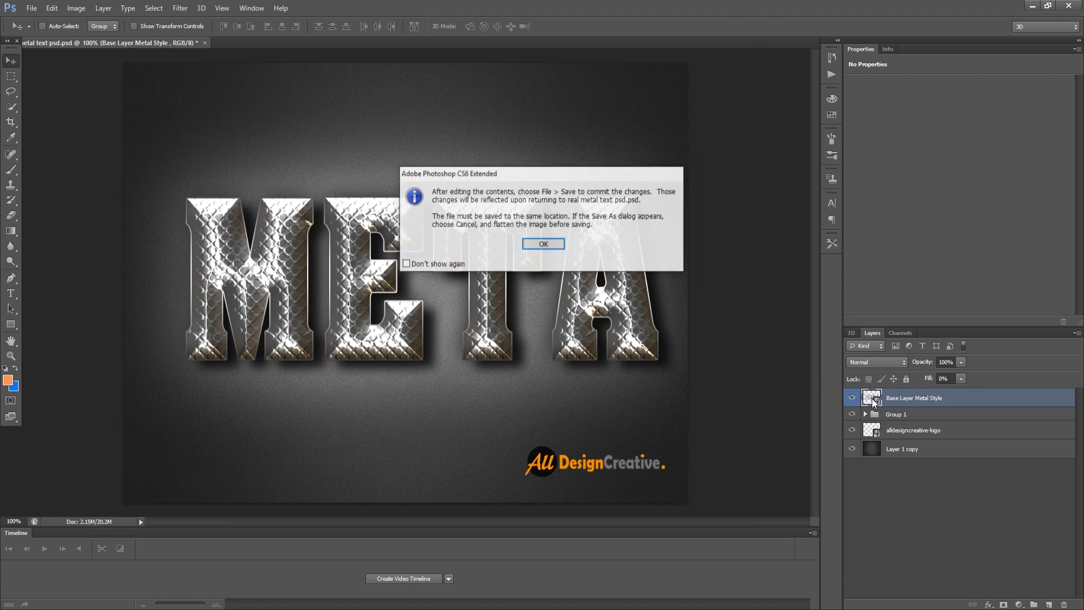
left_click(543, 244)
Step: Replace the META text with LOVE and close the smart object document
key("t")
left_click(547, 241)
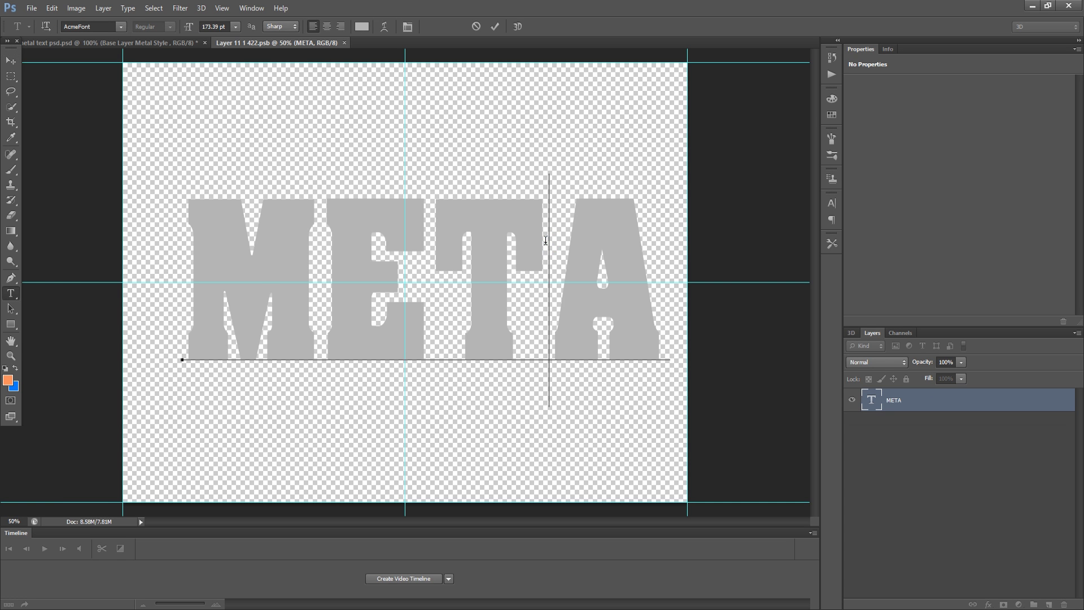
key("ctrl+a")
type("LOV")
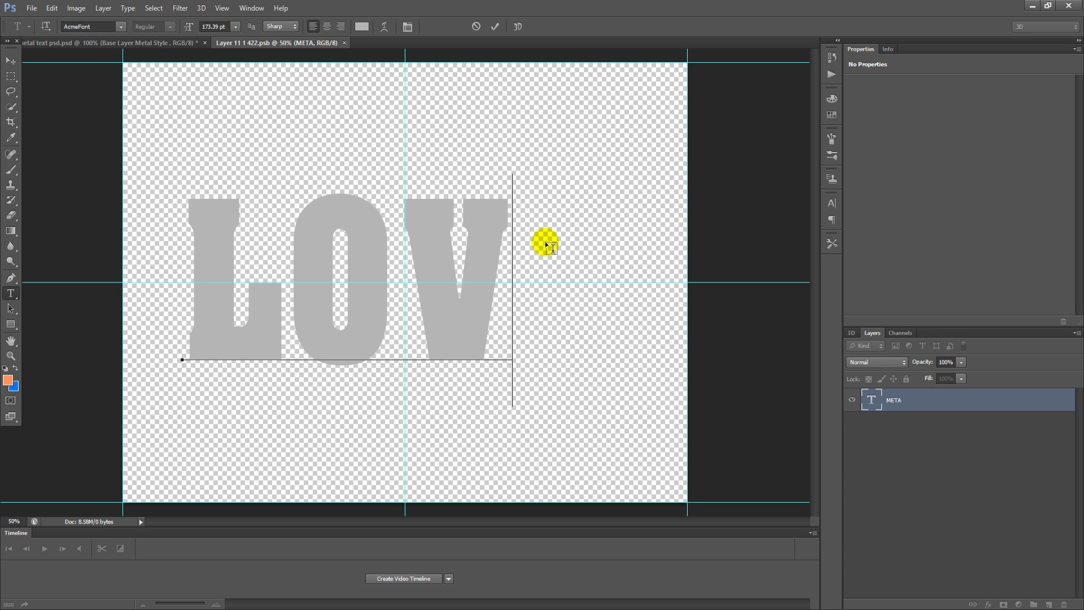
type("E")
key("ctrl+Return")
left_click(347, 43)
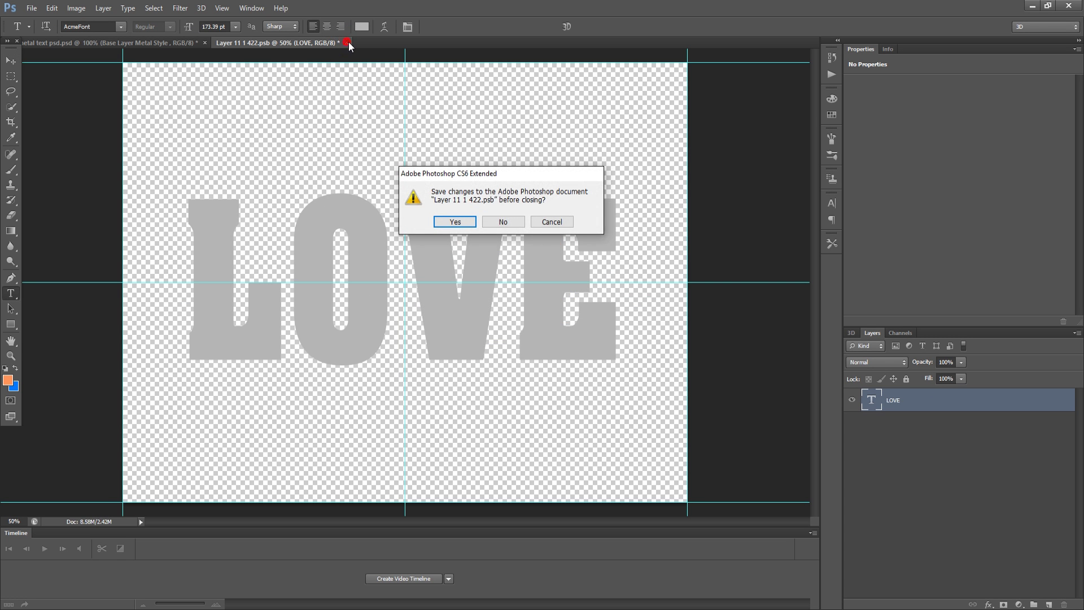
Step: Save the LOVE edit back into the metal text PSD and select the Move tool
left_click(452, 219)
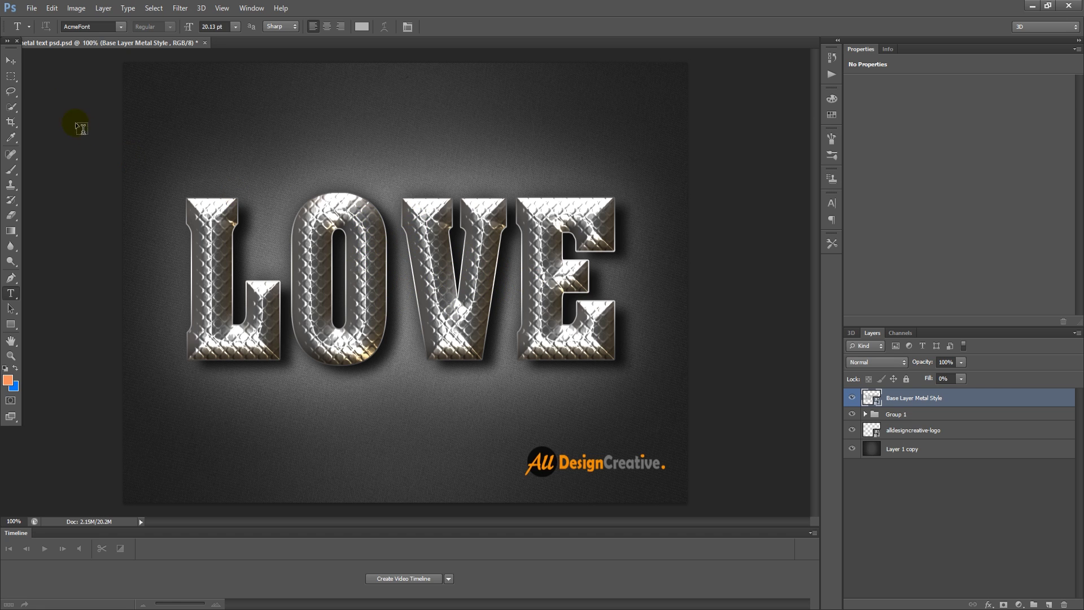
left_click(12, 60)
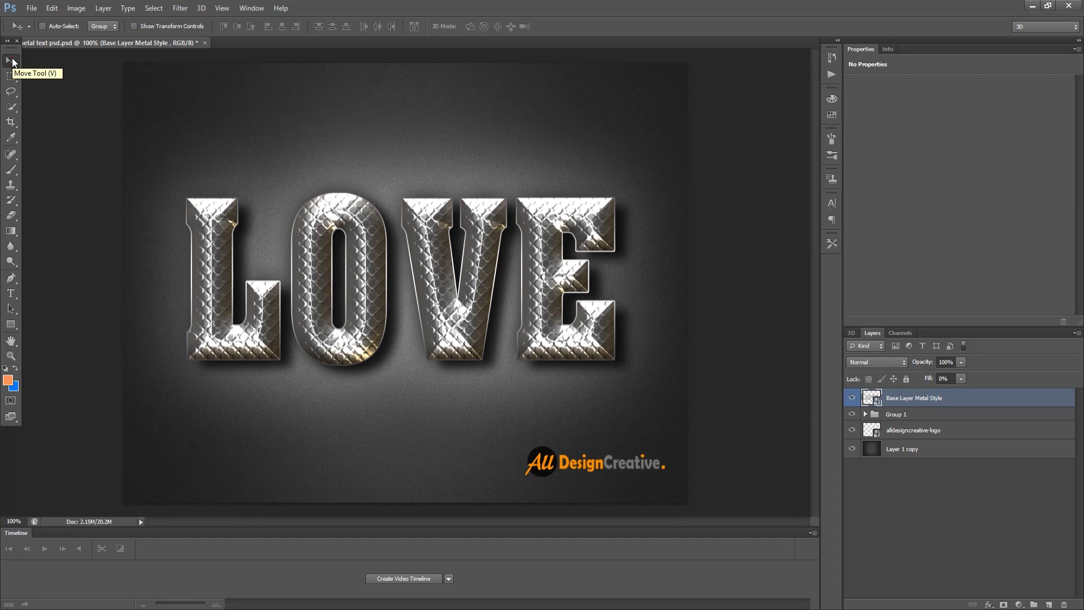